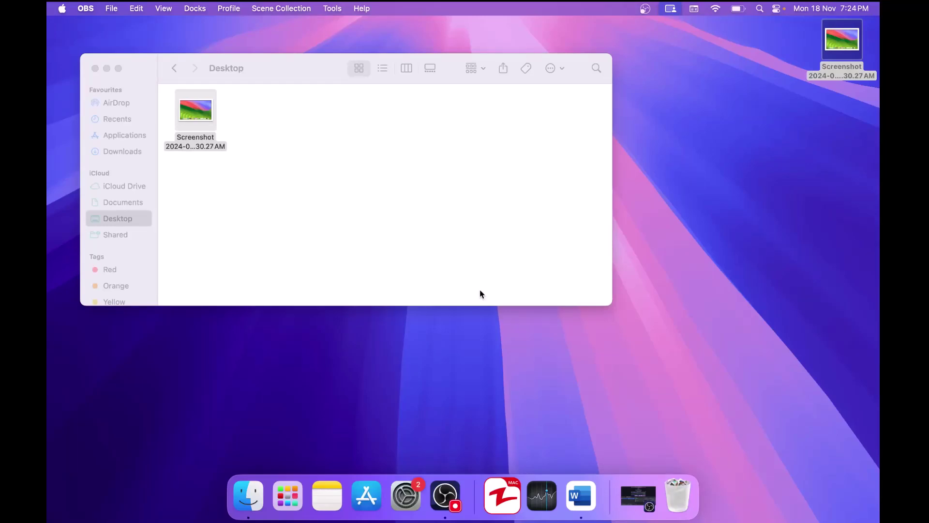
- Bring the Finder Desktop window to the front
click(459, 252)
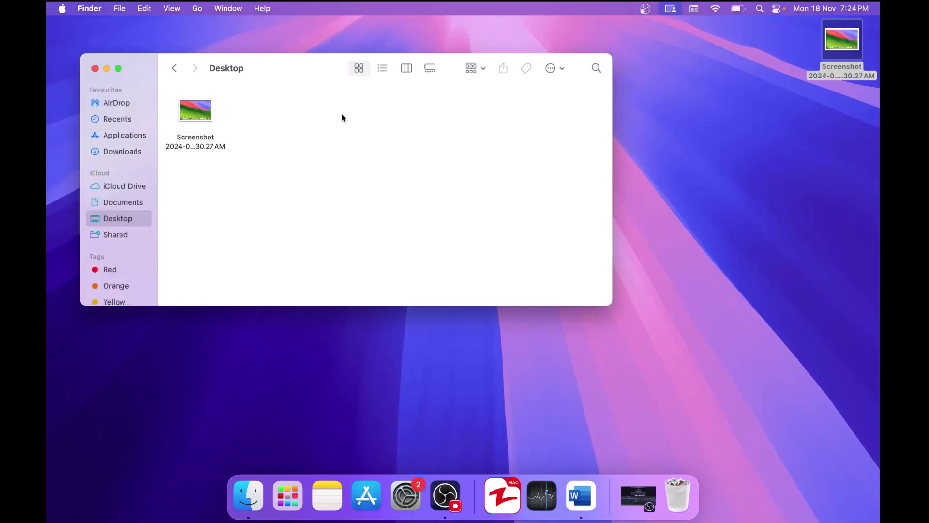
- Use Go to Folder with ~/Library/ to open the home Library folder
click(203, 10)
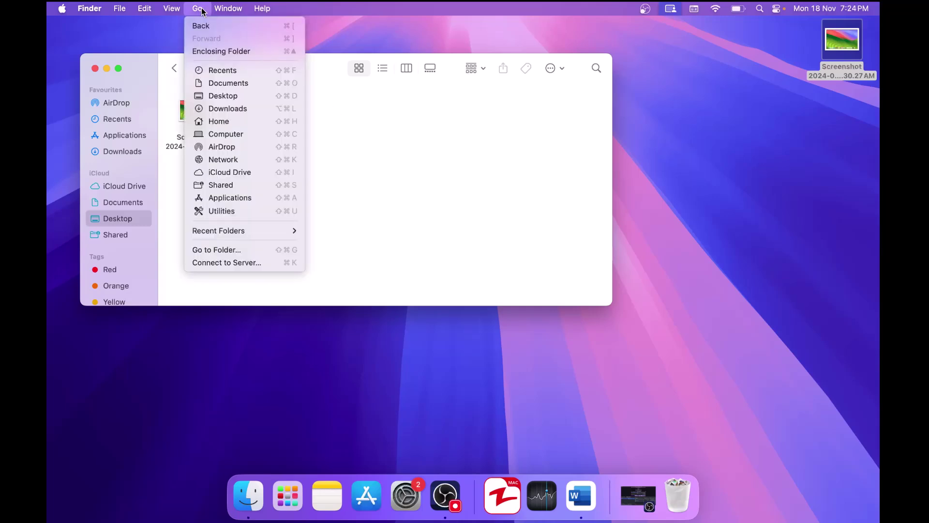
click(230, 249)
text(~/Library/)
click(274, 122)
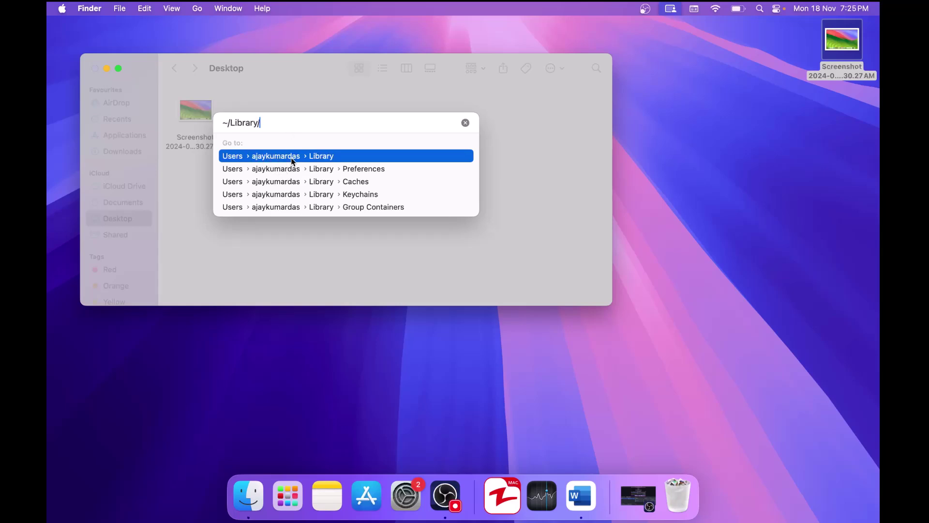
click(291, 158)
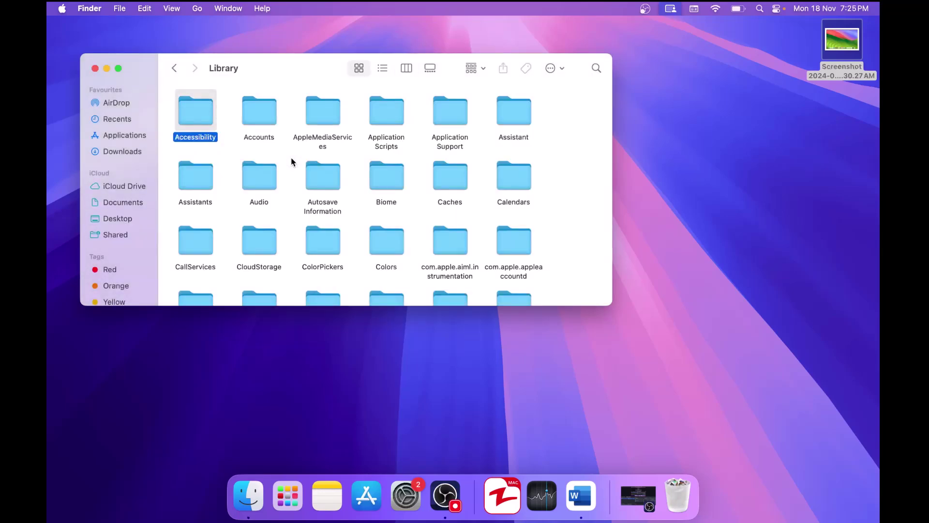
- Jump to and open the Group Containers folder inside Library
click(328, 188)
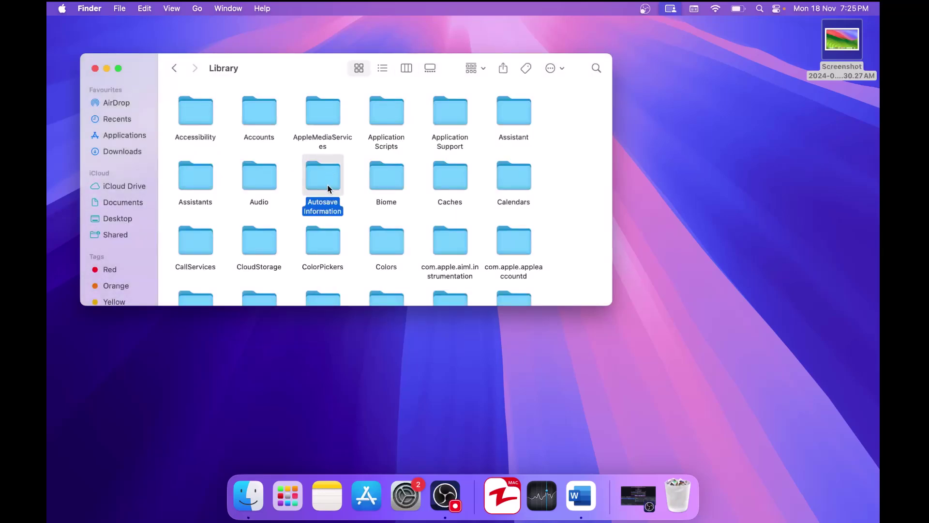
text(g)
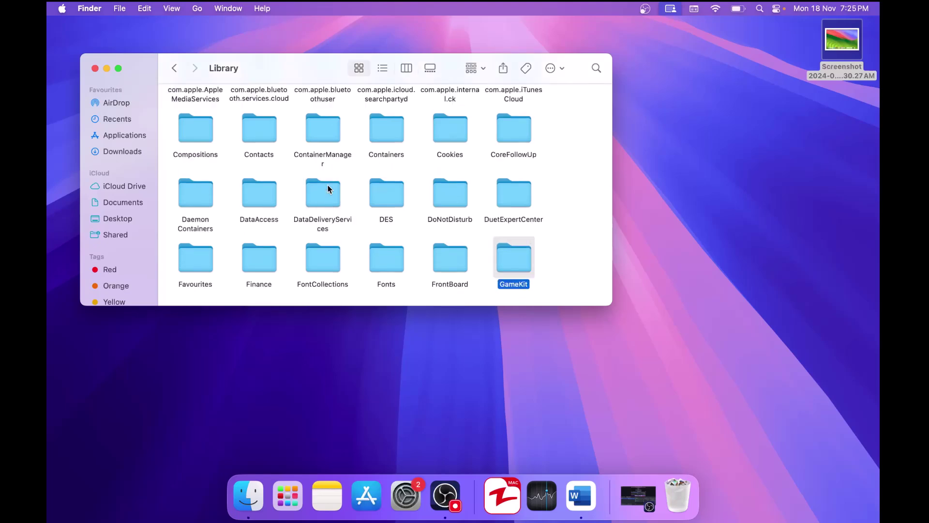
scroll(327, 185, down, 2)
scroll(327, 185, down, 1)
scroll(327, 186, down, 1)
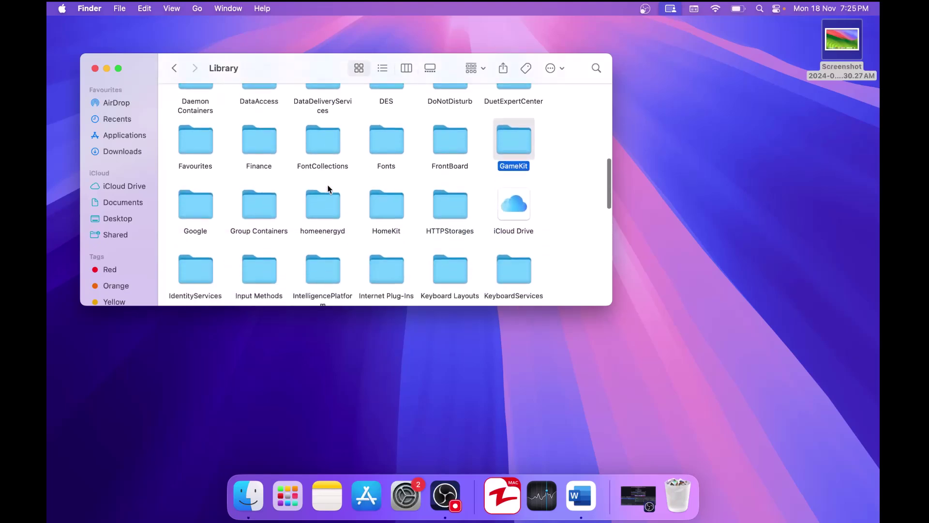
click(260, 214)
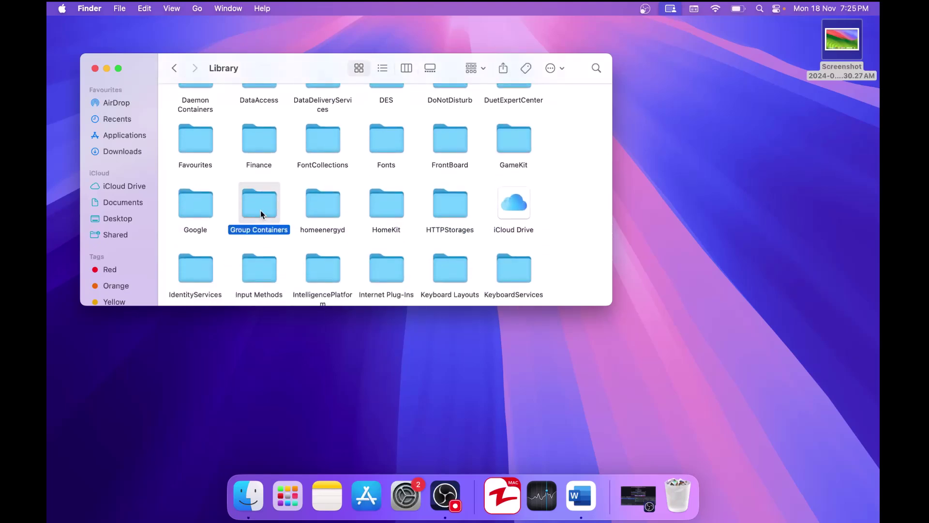
double_click(261, 211)
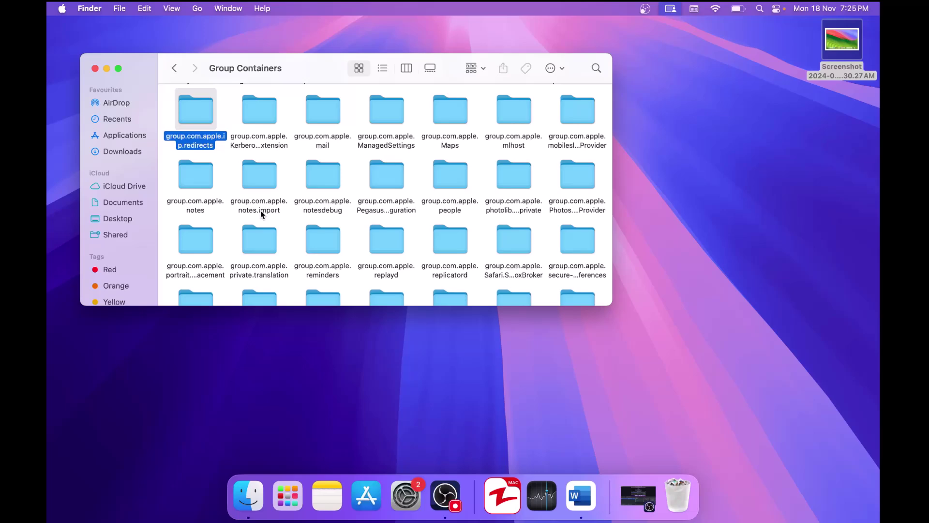
scroll(361, 226, down, 5)
scroll(362, 226, down, 1)
scroll(361, 226, down, 2)
scroll(361, 226, down, 2)
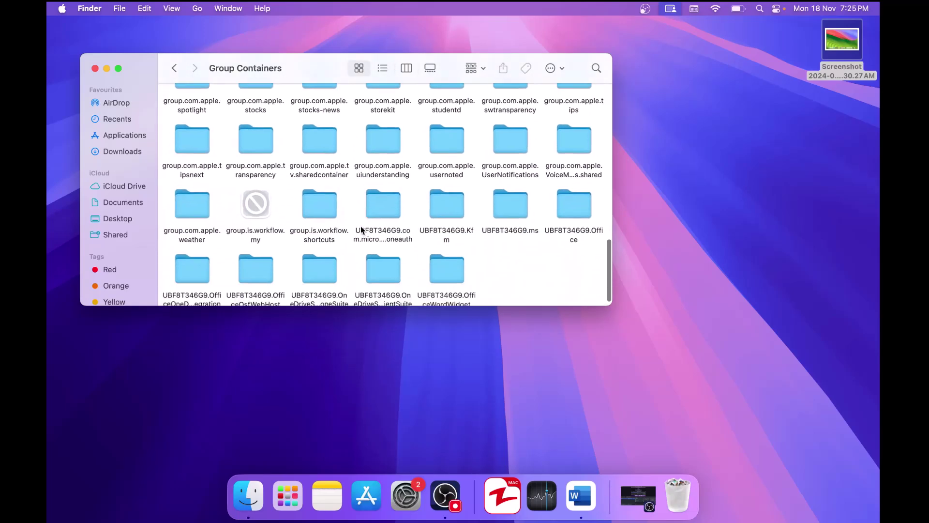
- Select and open the group.com.apple.UserNotifications folder
click(513, 168)
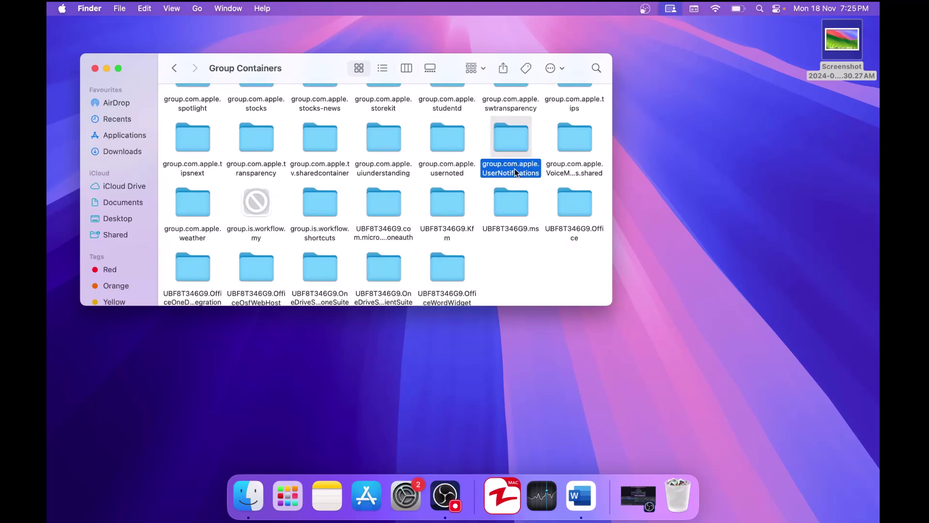
double_click(517, 157)
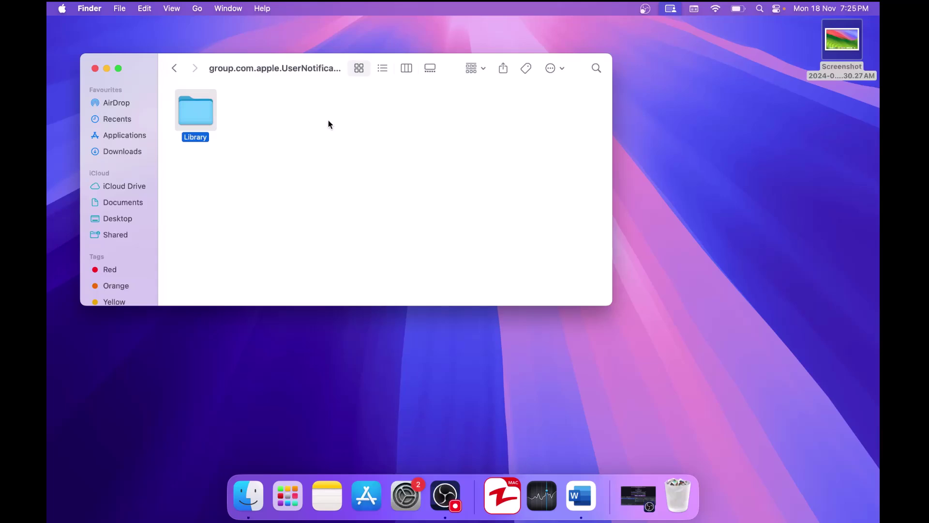
- Open Library, then UserNotifications, then the empty Remote folder
double_click(192, 108)
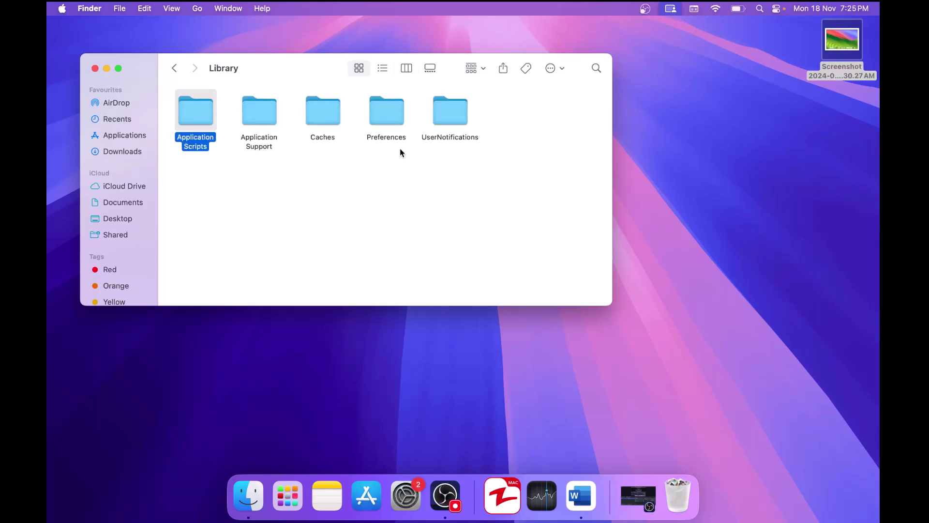
click(459, 121)
double_click(459, 120)
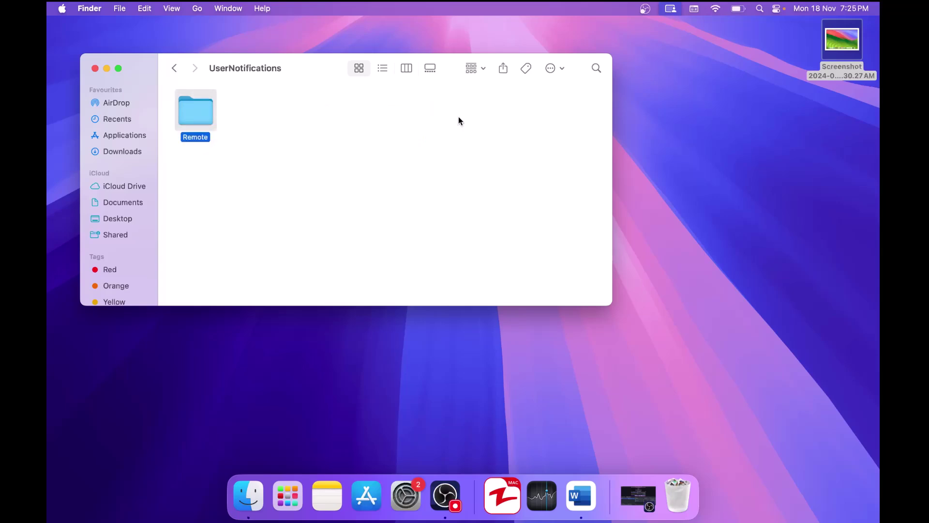
double_click(203, 114)
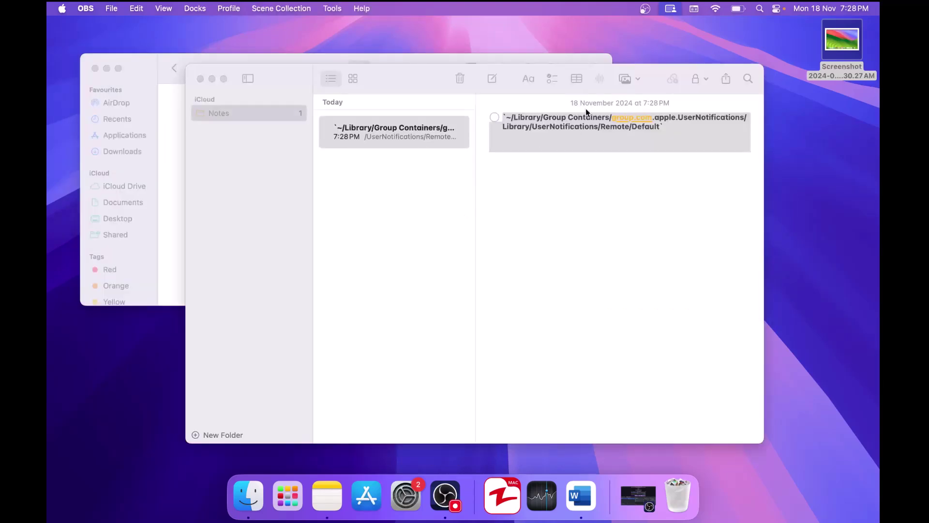
click(619, 125)
drag(674, 126, 506, 118)
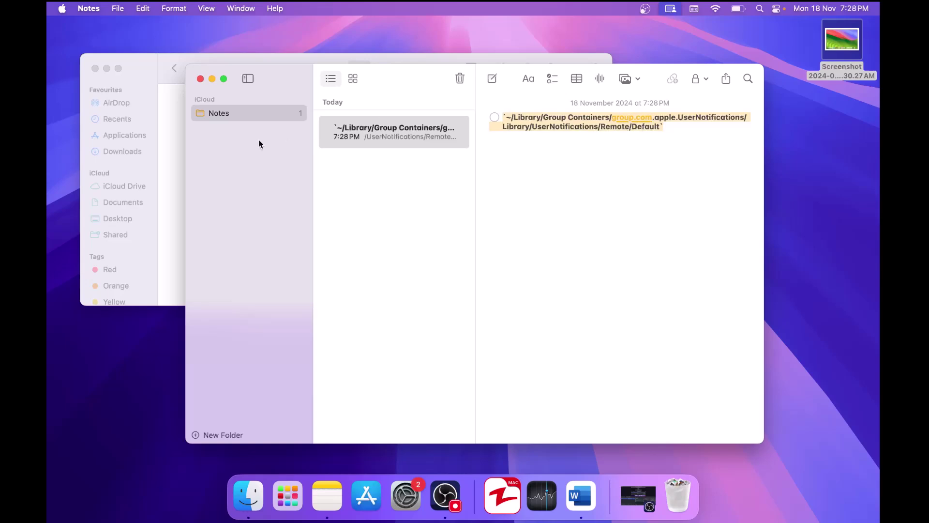
click(167, 185)
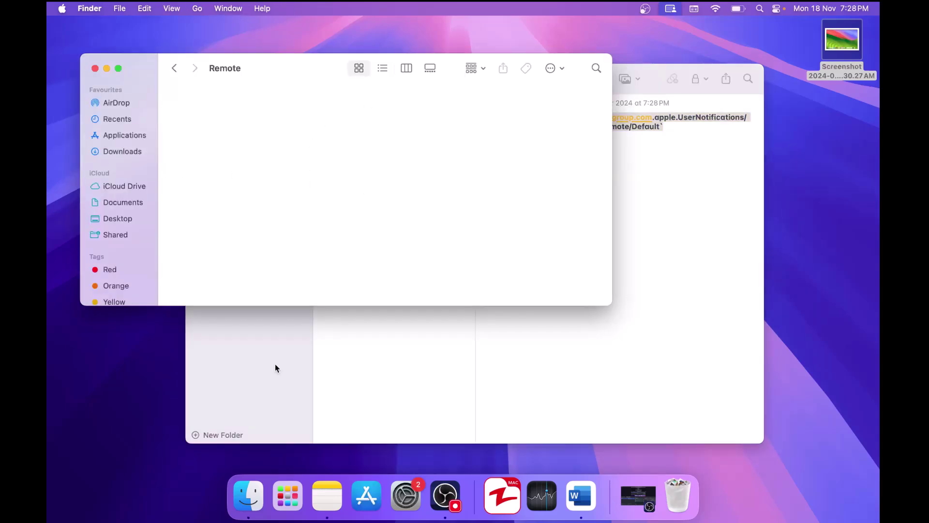
click(63, 10)
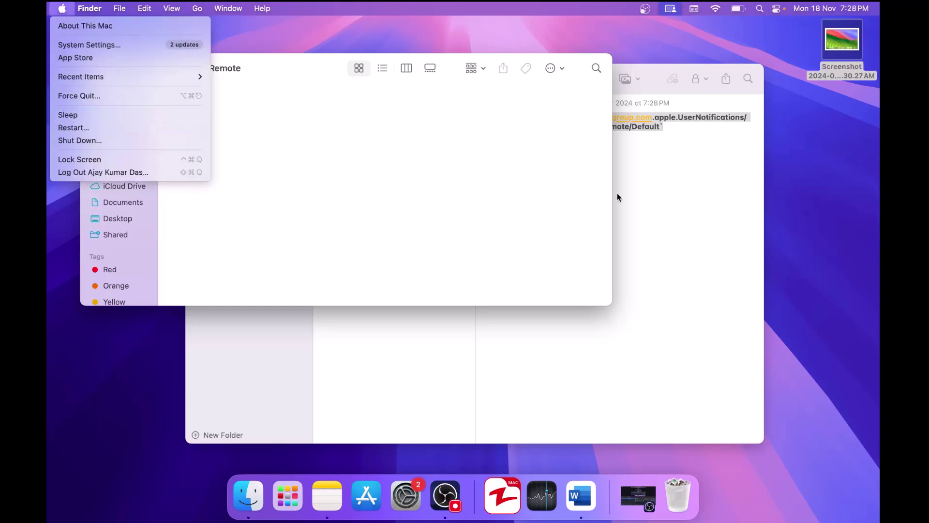
click(688, 199)
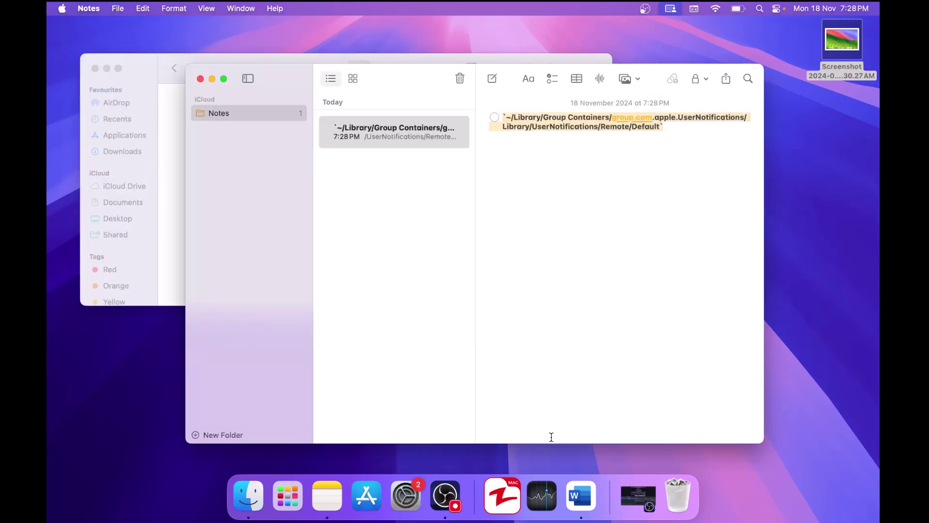